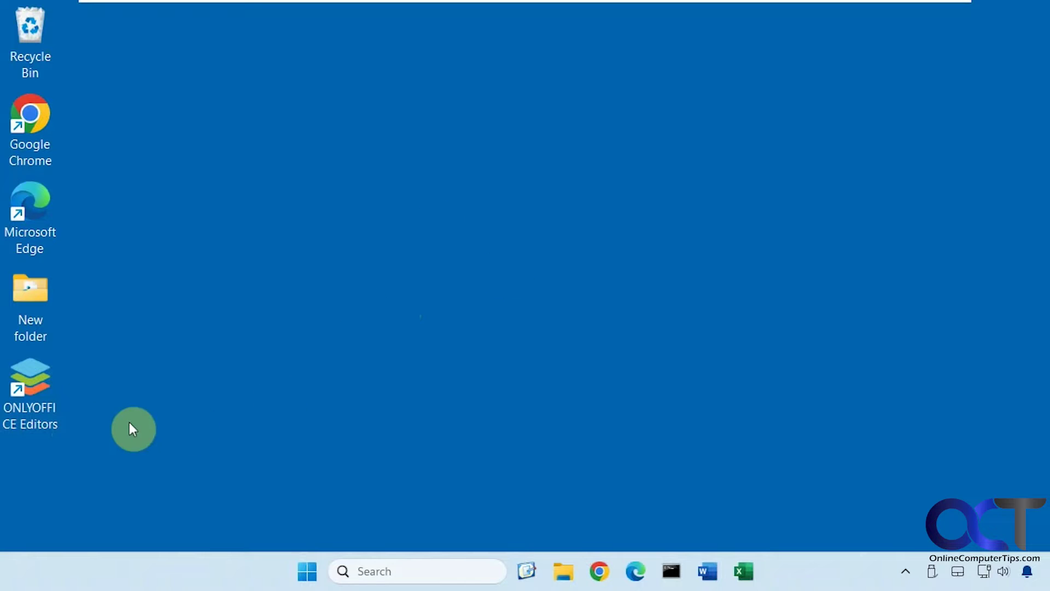
# - Launch ONLYOFFICE and browse the templates, checking the category and language filter lists
pyautogui.doubleClick(41, 407)
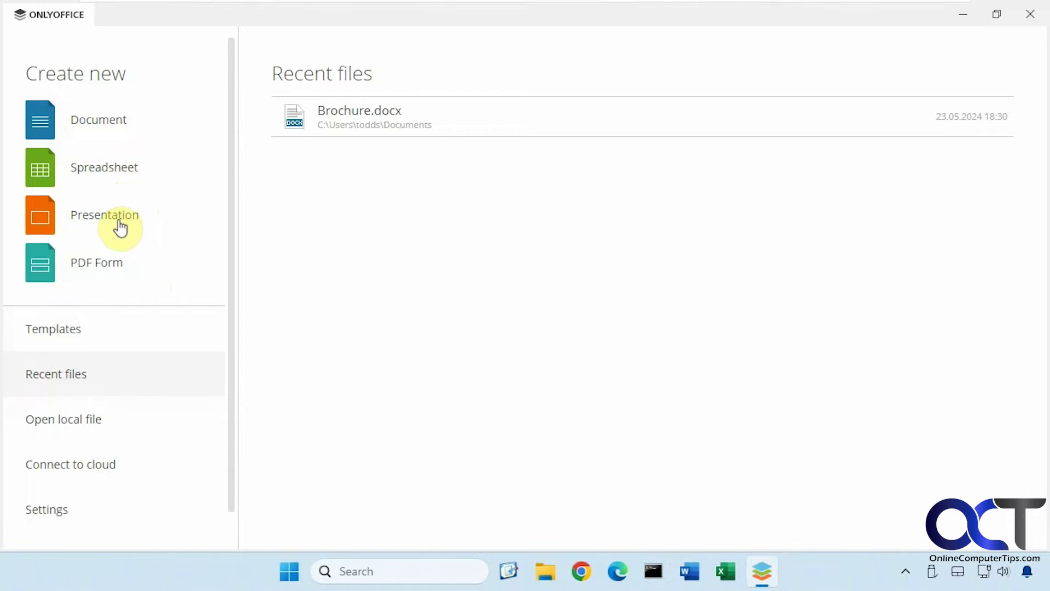
pyautogui.click(66, 340)
pyautogui.scroll(-5, 450, 307)
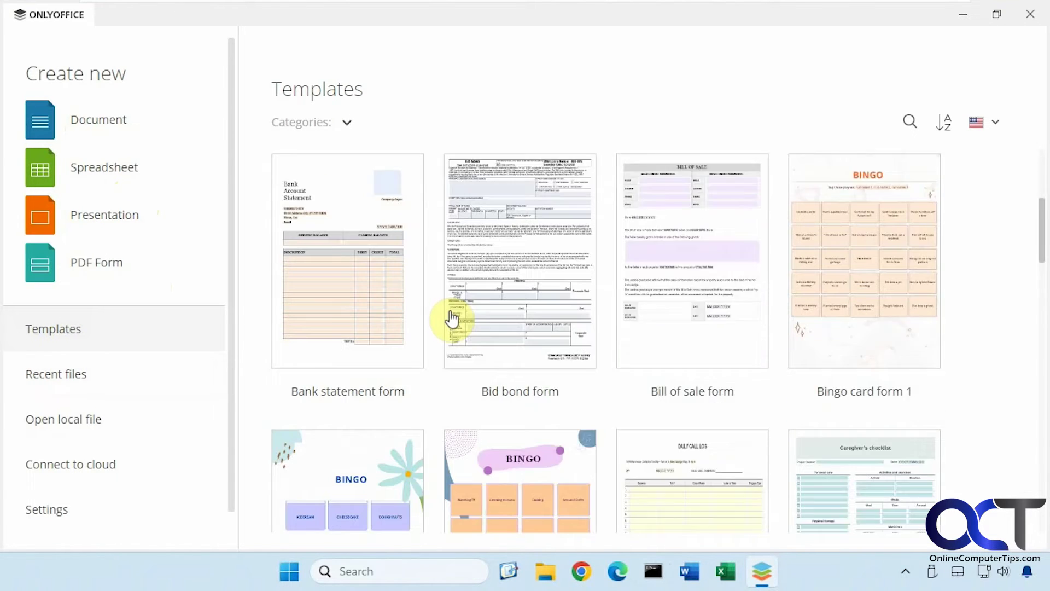
pyautogui.click(348, 124)
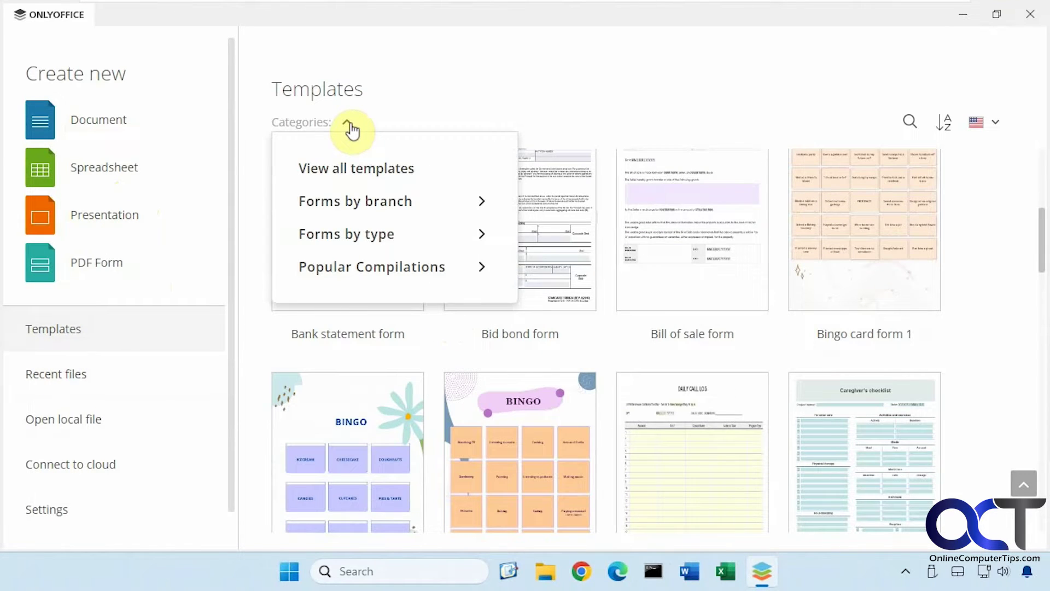
pyautogui.click(351, 126)
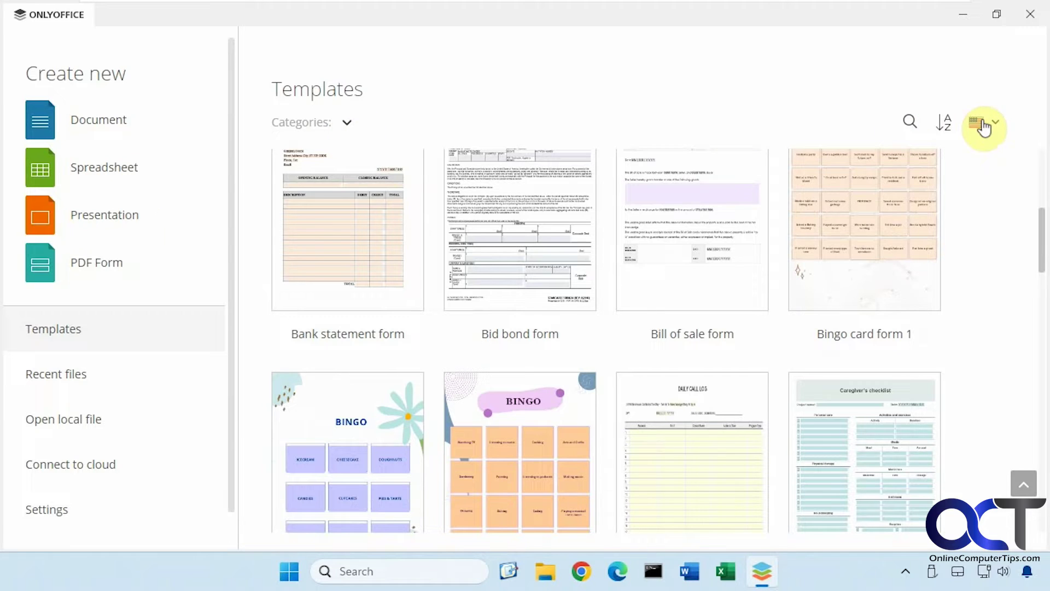
pyautogui.click(1000, 127)
pyautogui.click(1000, 127)
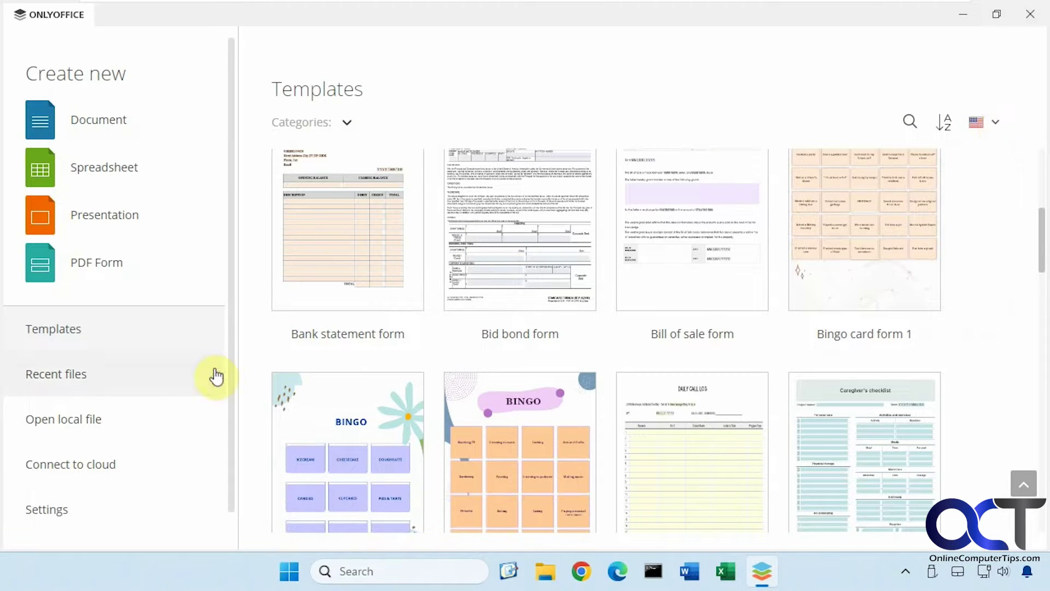
# - Look over the cloud connection options and application settings, then return to Recent files
pyautogui.click(99, 384)
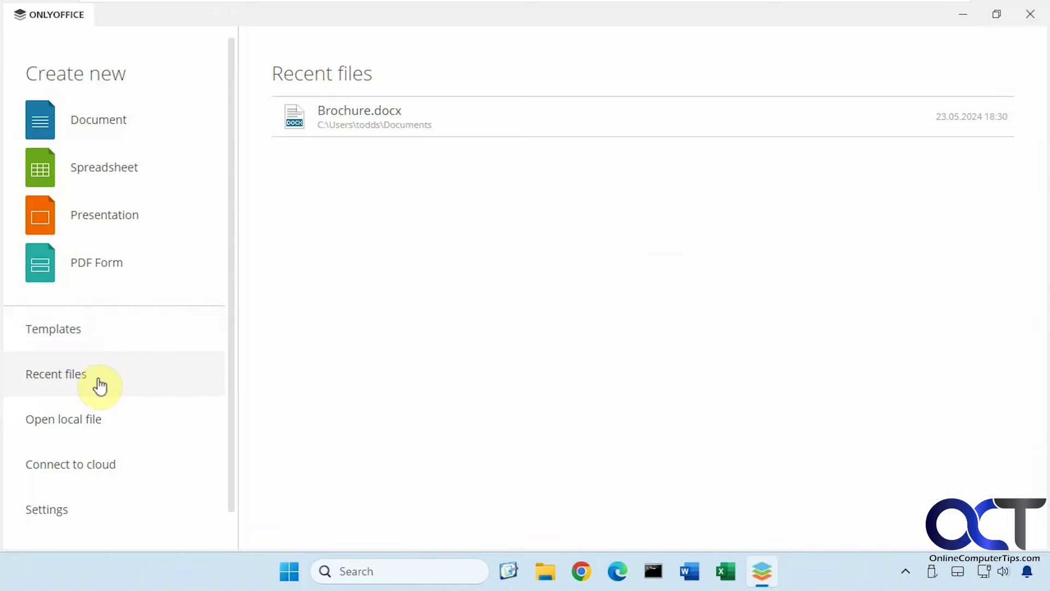
pyautogui.click(121, 466)
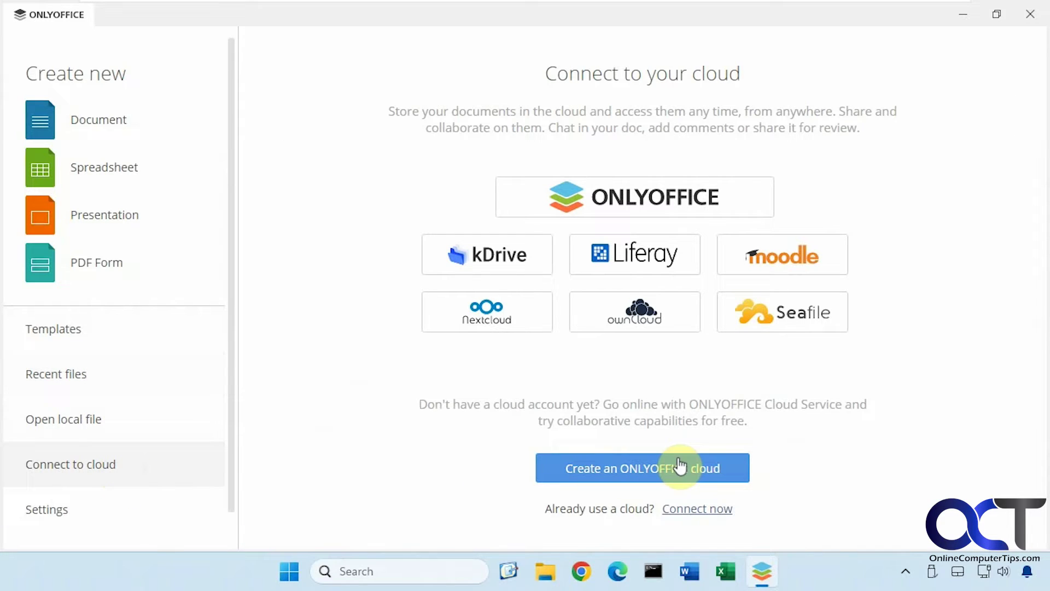
pyautogui.click(86, 520)
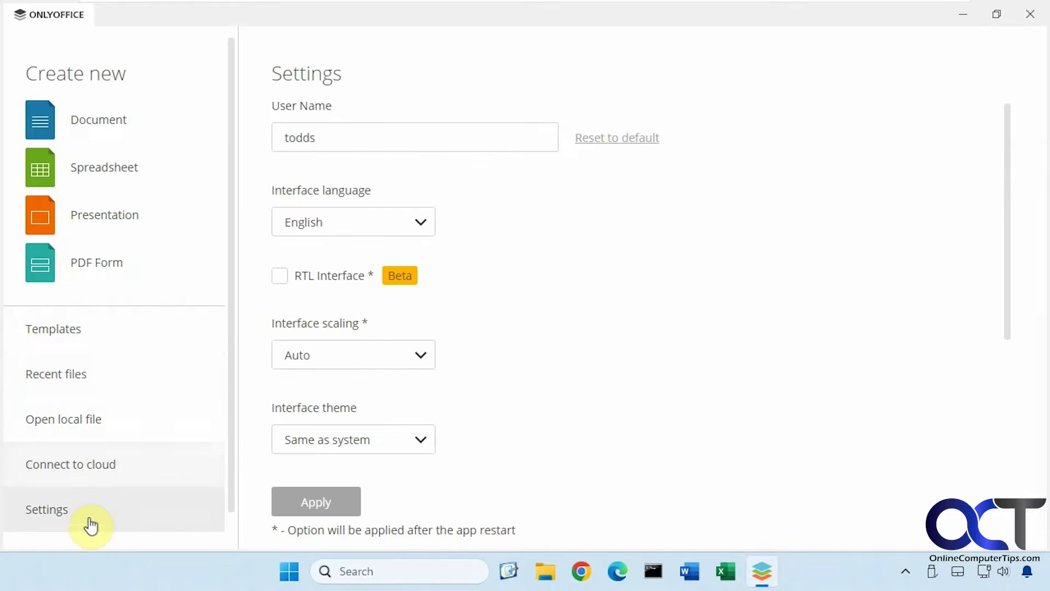
pyautogui.scroll(-3, 687, 366)
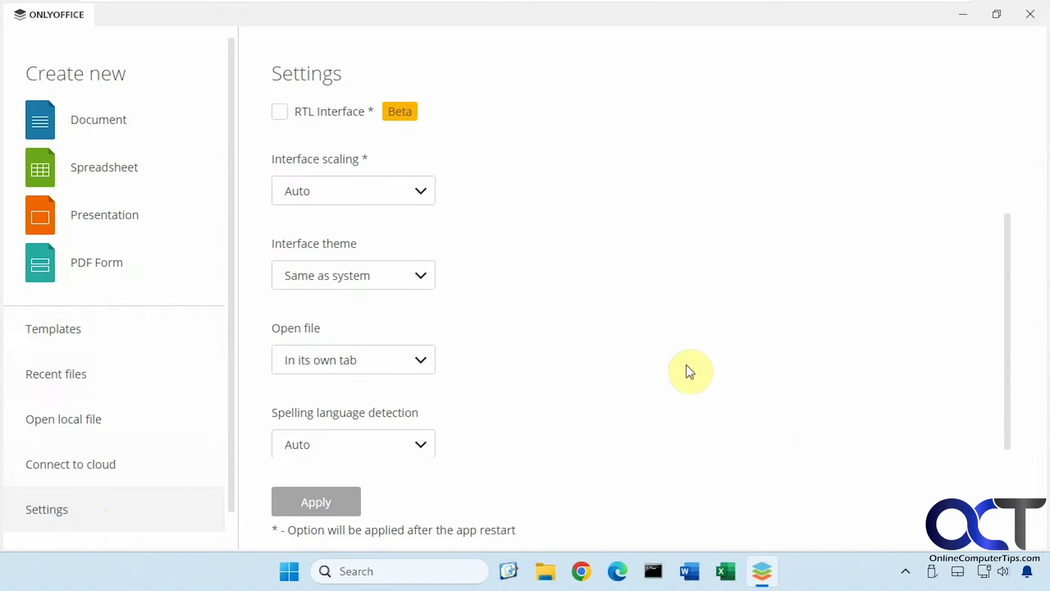
pyautogui.scroll(3, 683, 370)
pyautogui.click(119, 373)
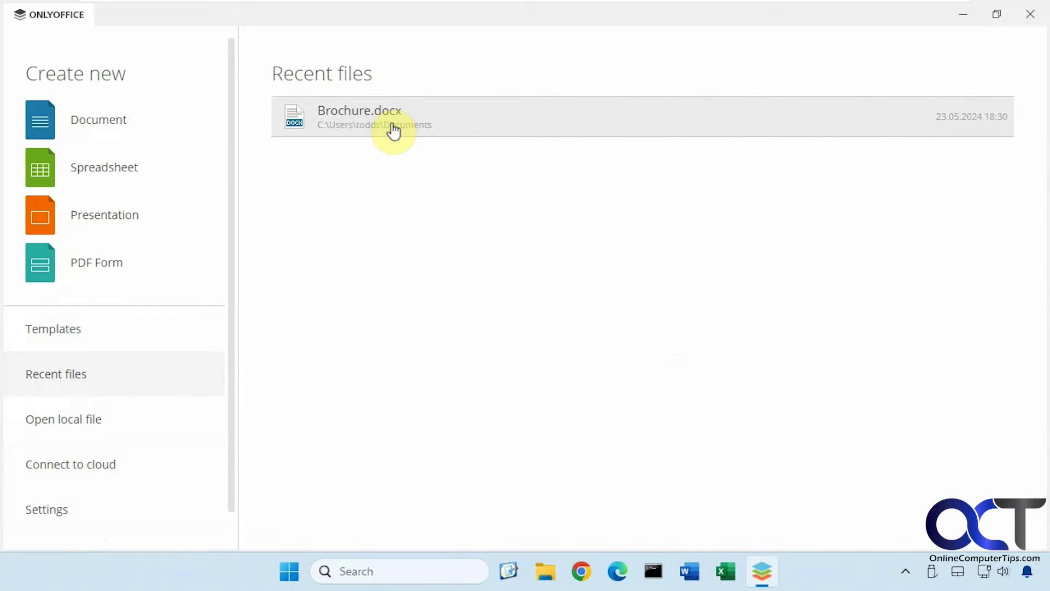
# - Open Brochure.docx from the recent files list
pyautogui.click(378, 120)
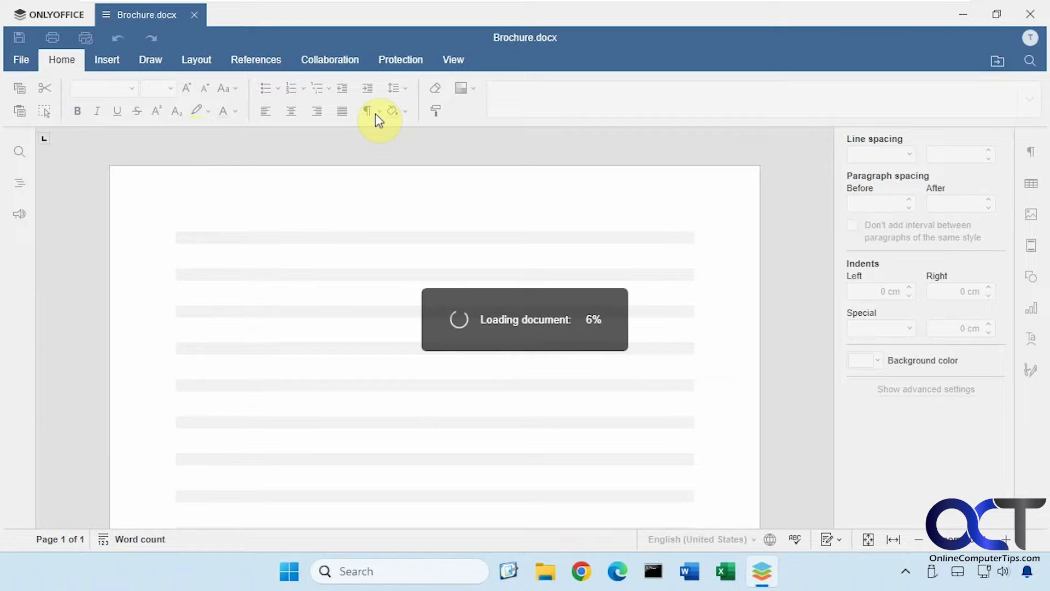
pyautogui.scroll(-5, 533, 340)
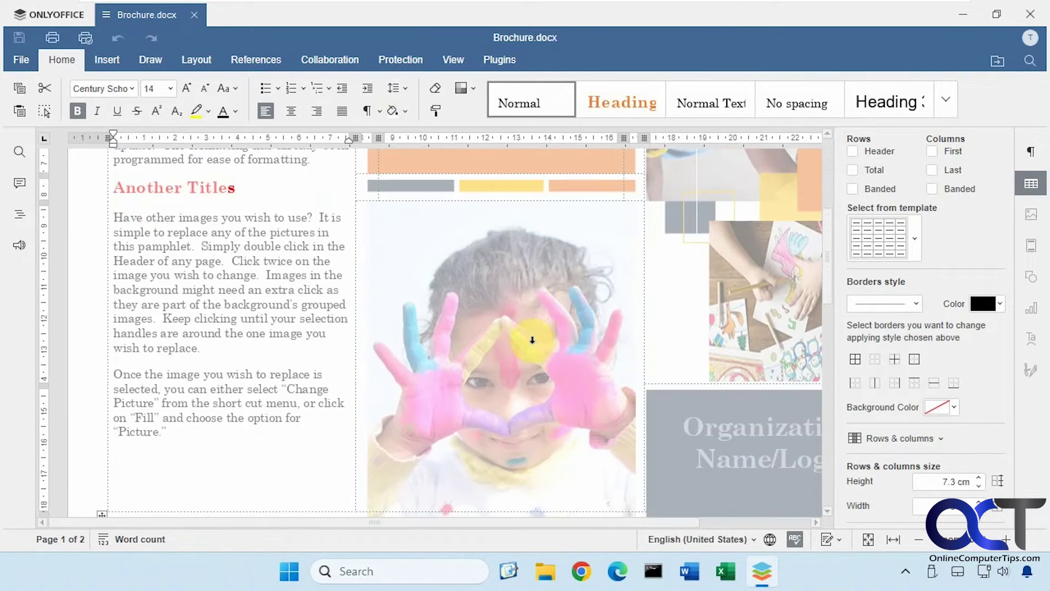
pyautogui.scroll(5, 532, 339)
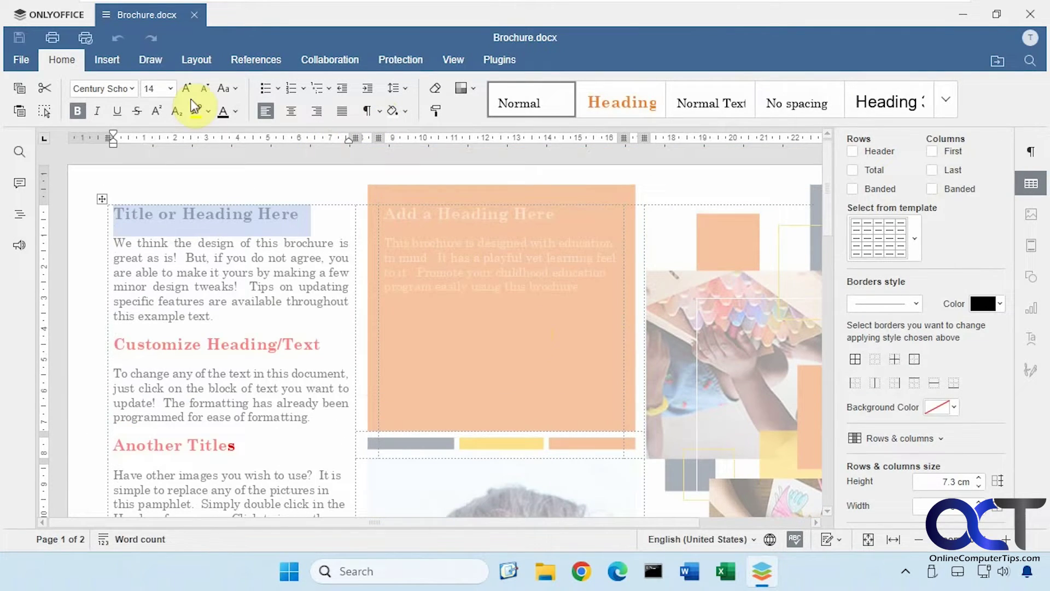
# - Browse the Insert, Draw, Layout, References, Collaboration, Protection, View and Plugins ribbon tabs
pyautogui.click(114, 64)
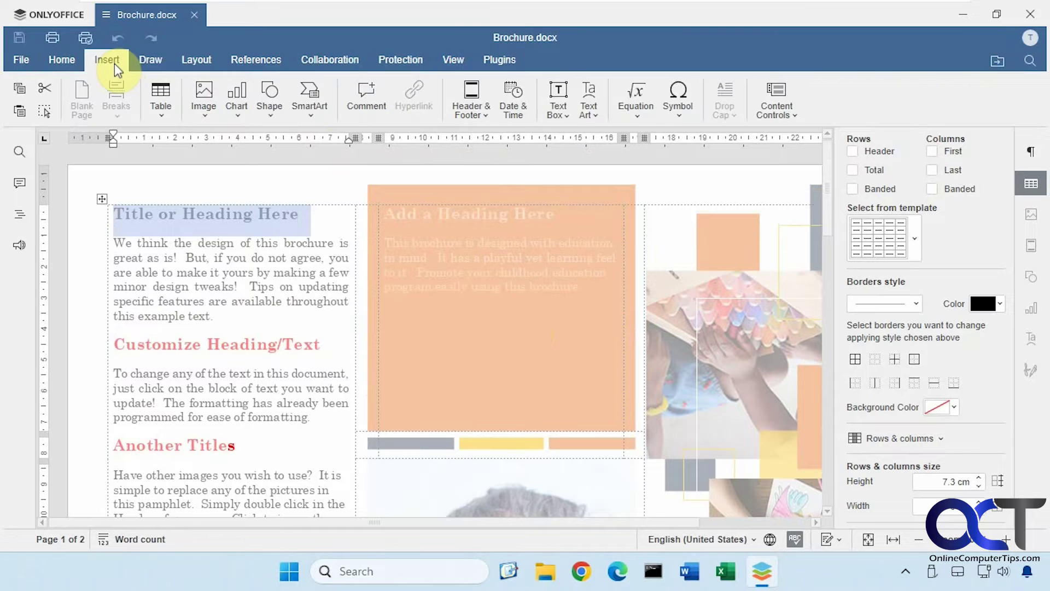
pyautogui.click(149, 62)
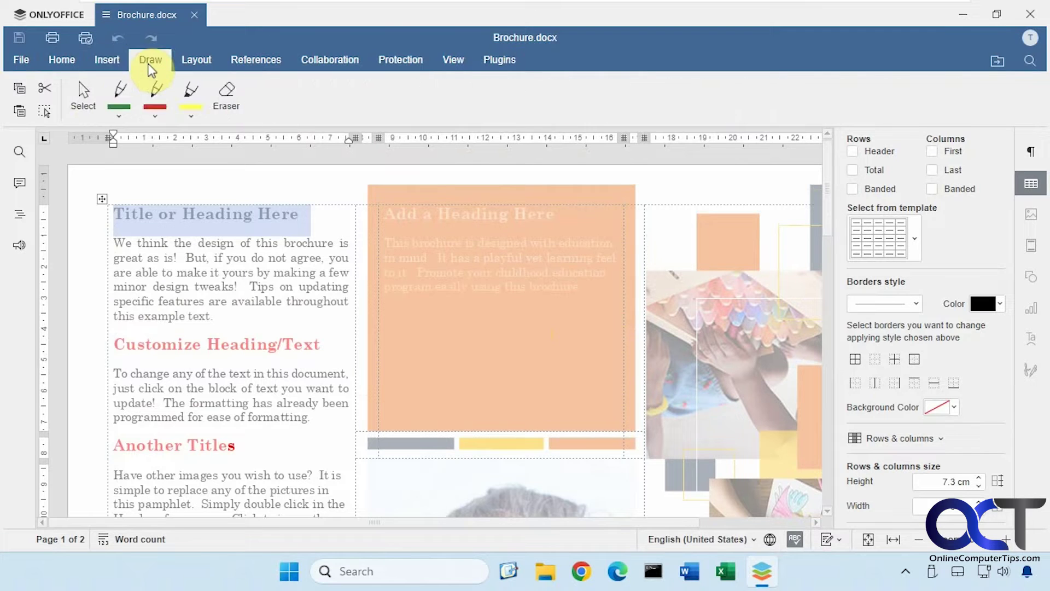
pyautogui.click(189, 64)
pyautogui.click(267, 62)
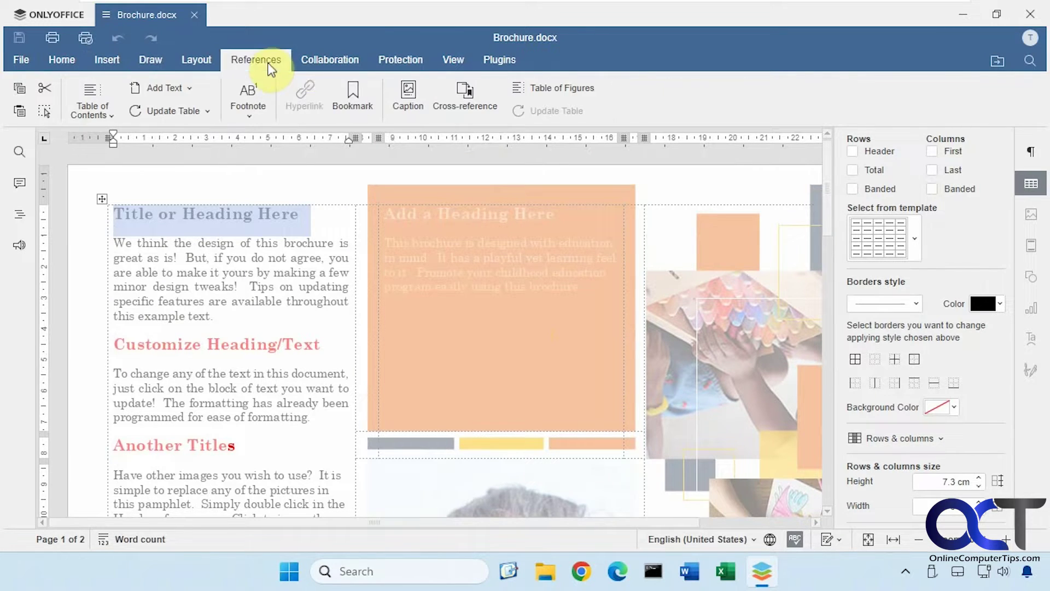
pyautogui.click(328, 61)
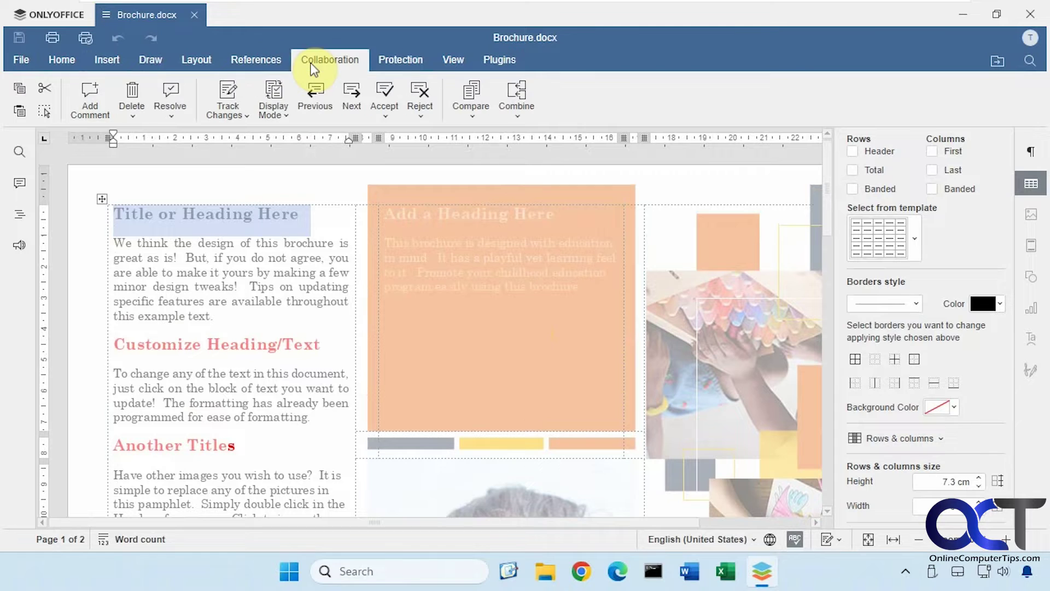
pyautogui.click(395, 59)
pyautogui.click(444, 59)
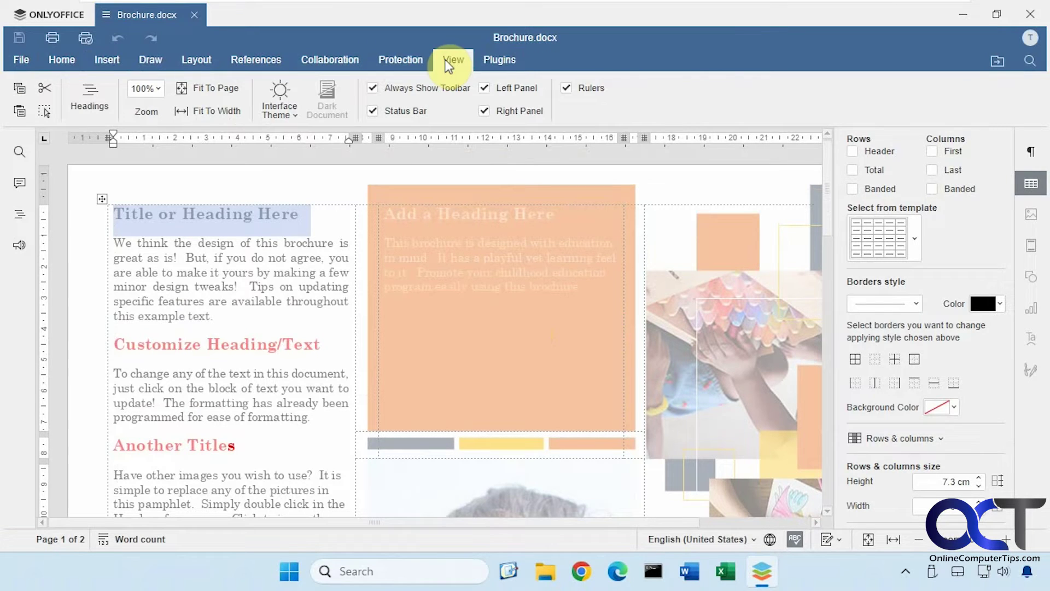
pyautogui.click(497, 58)
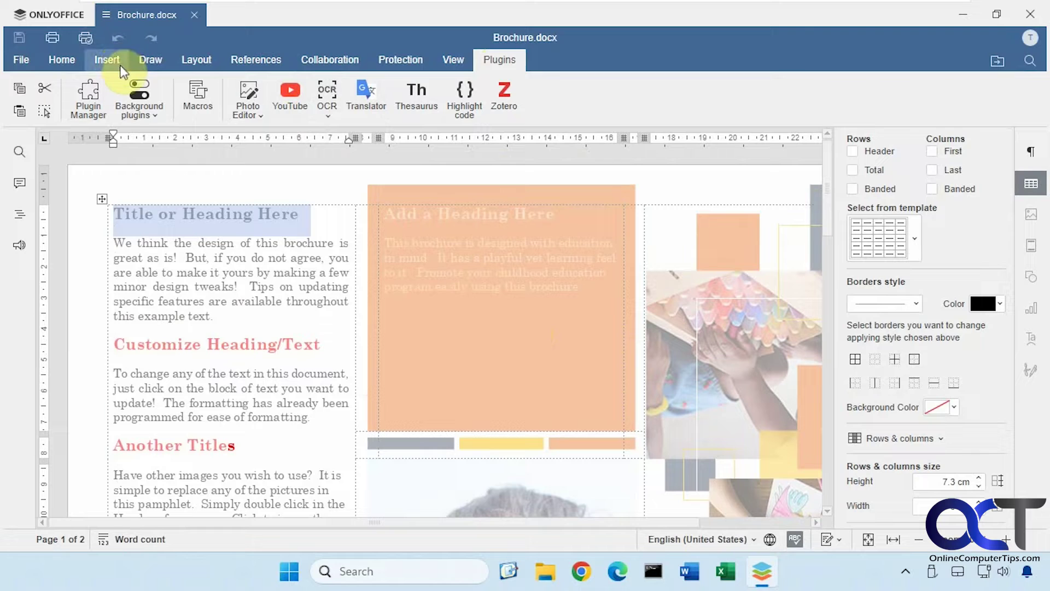
pyautogui.click(27, 60)
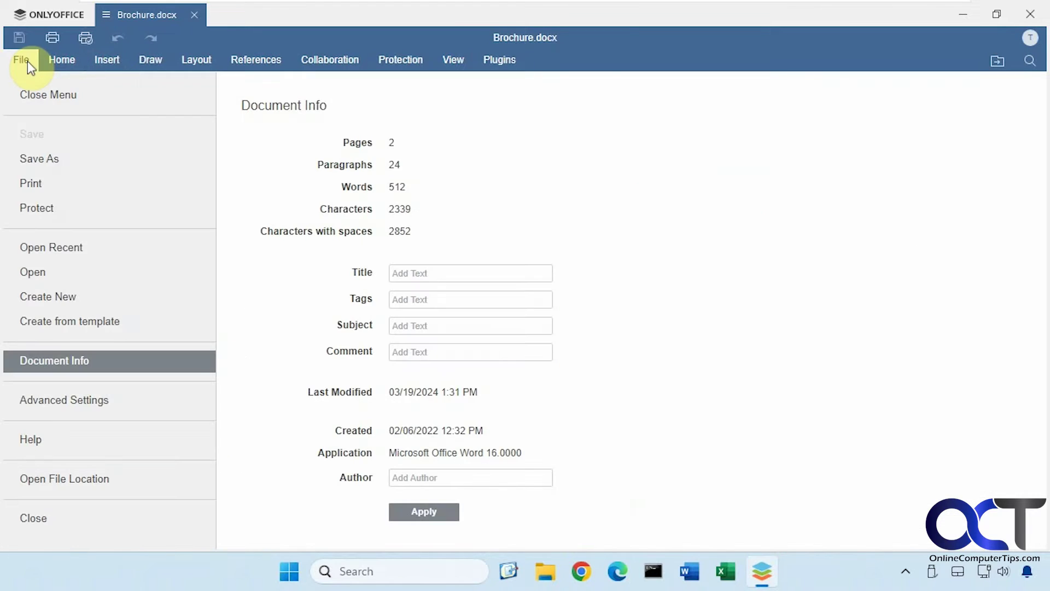
pyautogui.click(65, 158)
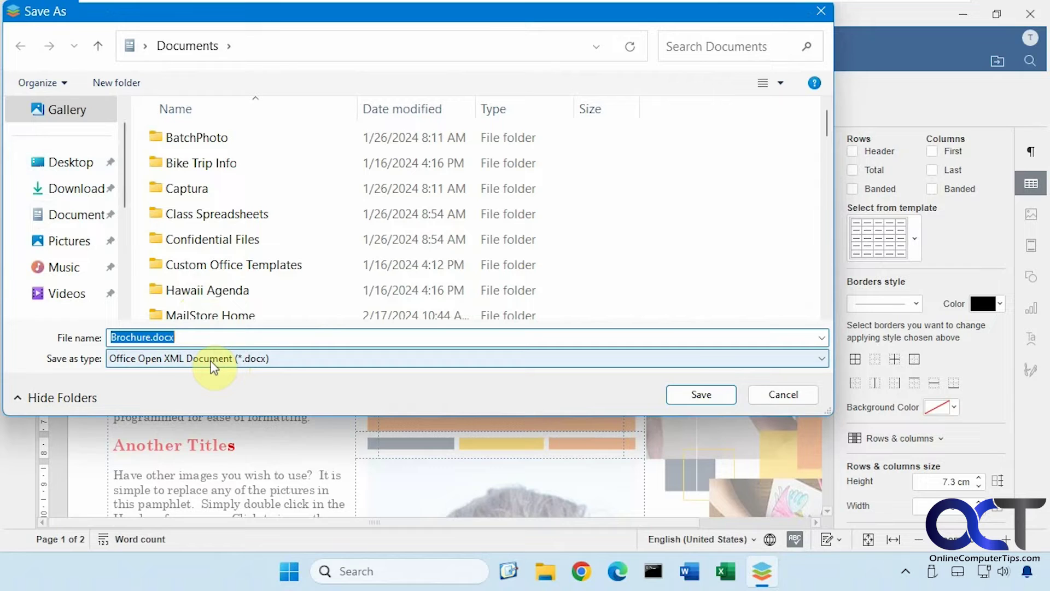
pyautogui.click(260, 361)
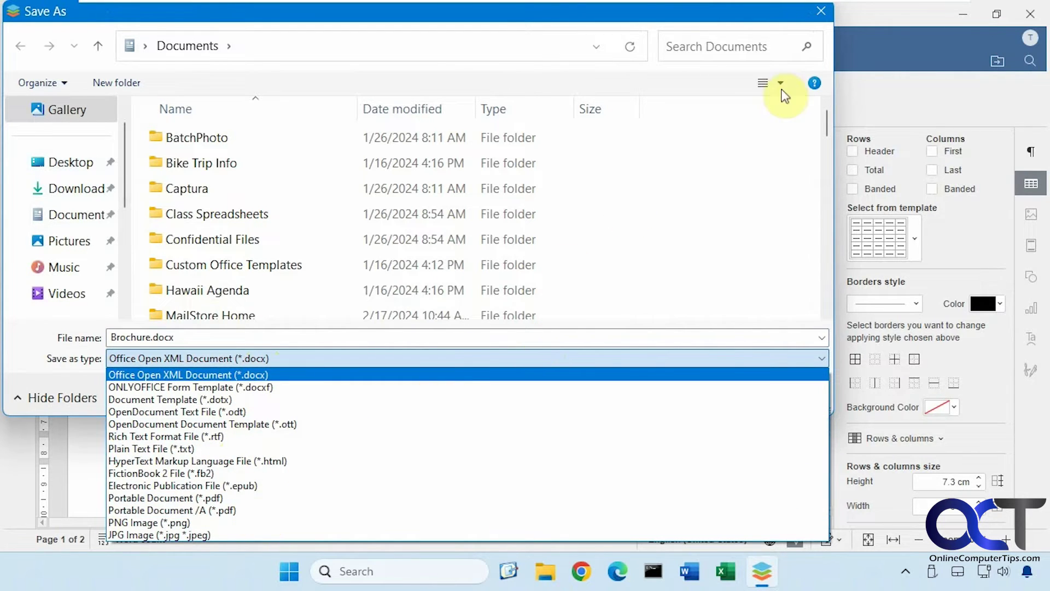
pyautogui.click(818, 11)
pyautogui.click(819, 11)
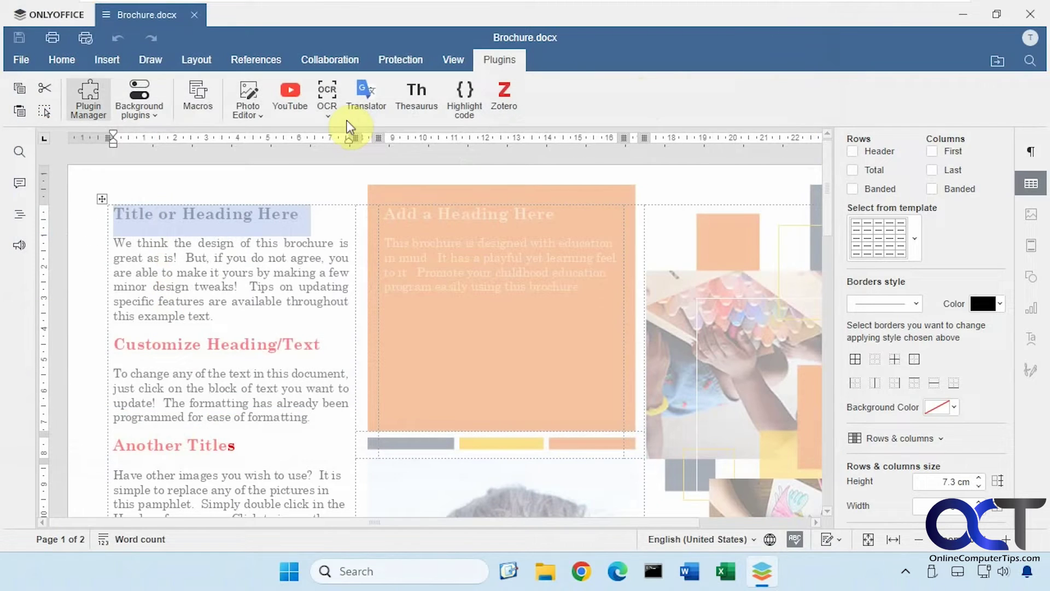
# - Review Brochure.docx's File > Advanced Settings page, then close the menu
pyautogui.click(15, 59)
pyautogui.click(76, 400)
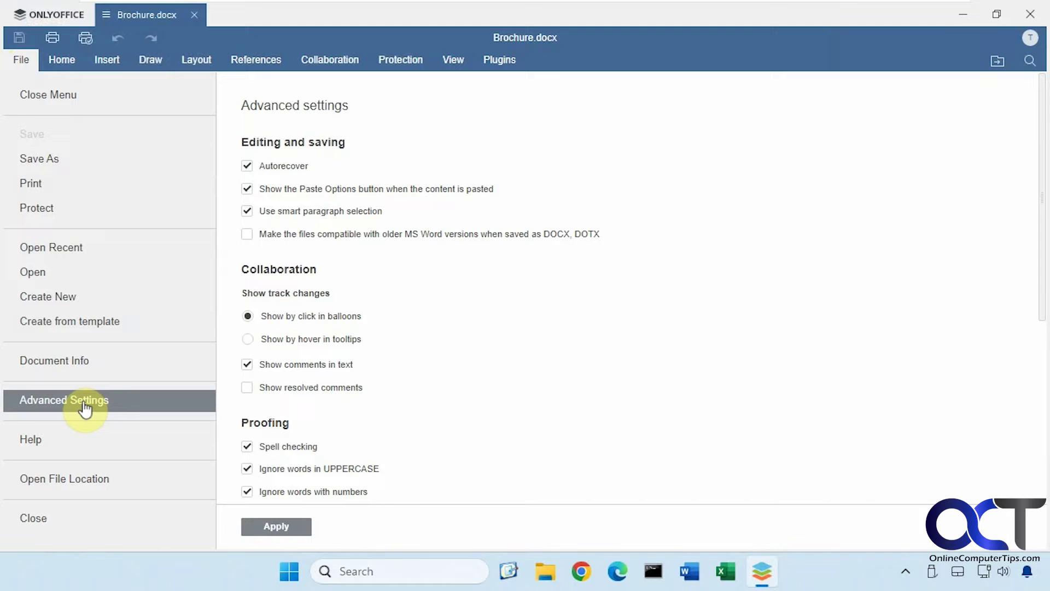
pyautogui.scroll(-5, 432, 401)
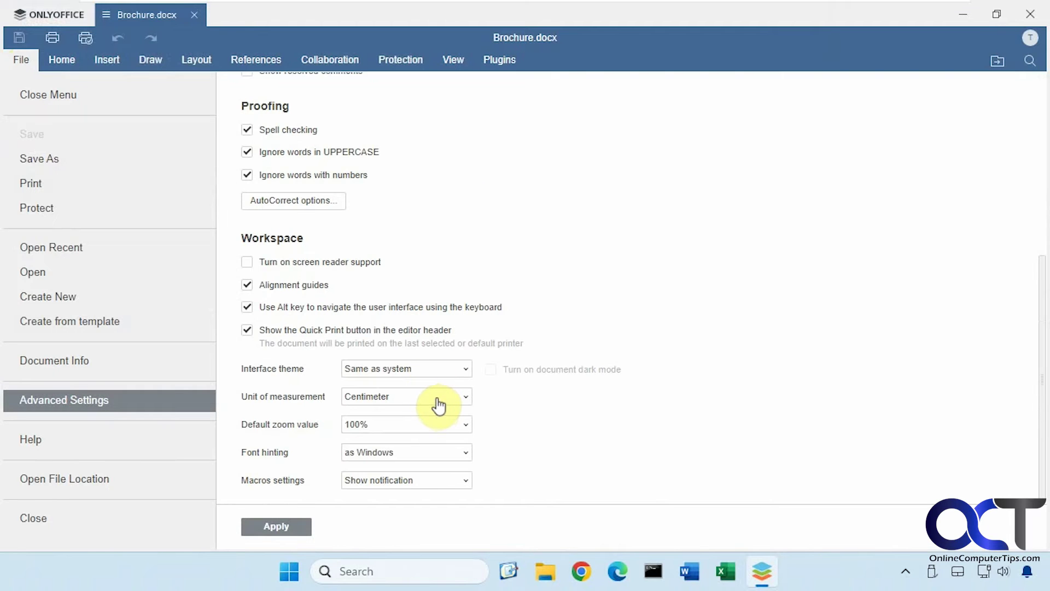
pyautogui.scroll(5, 441, 410)
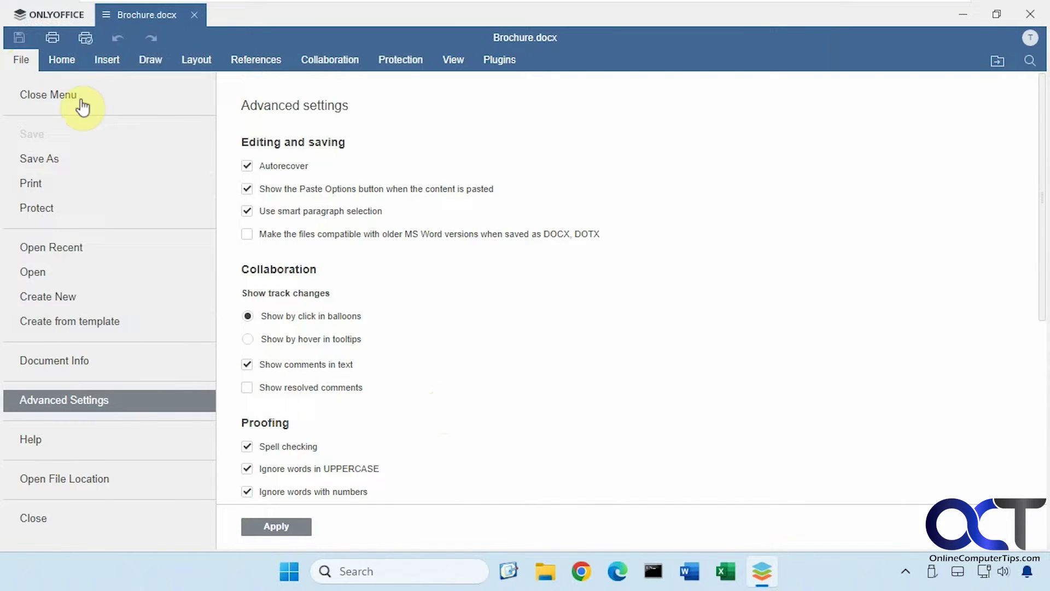
pyautogui.click(55, 63)
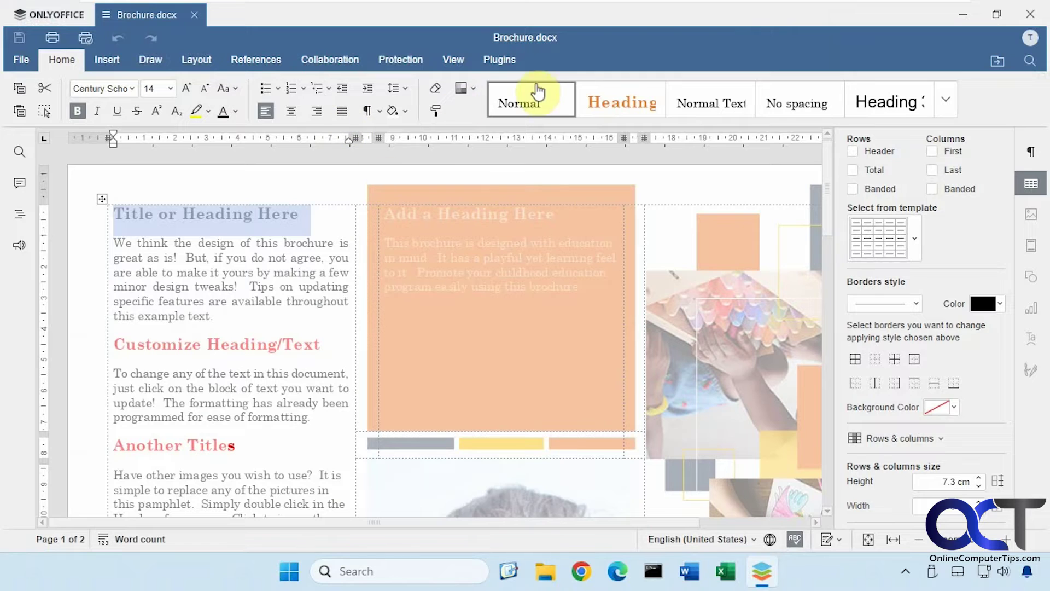
# - Create blank spreadsheet Book1.xlsx from the start page, glance at Brochure.docx, then return to it
pyautogui.click(38, 16)
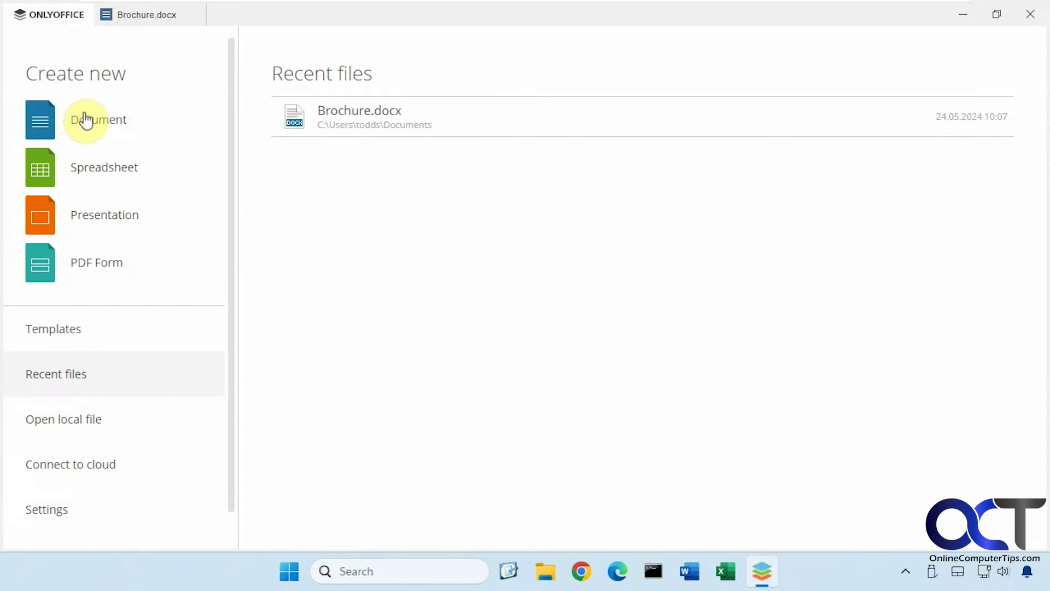
pyautogui.click(94, 168)
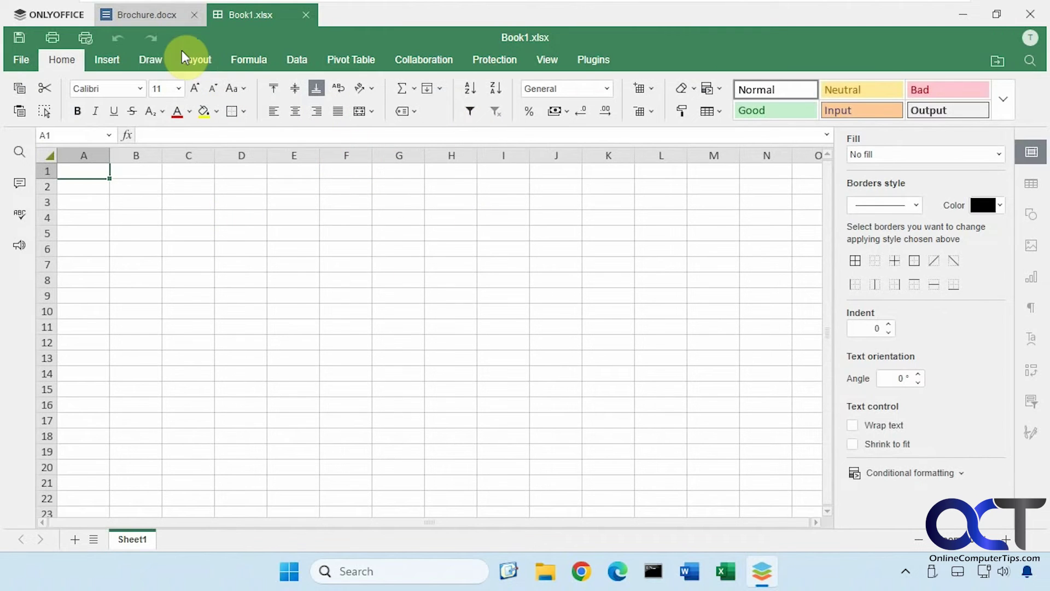
pyautogui.click(140, 12)
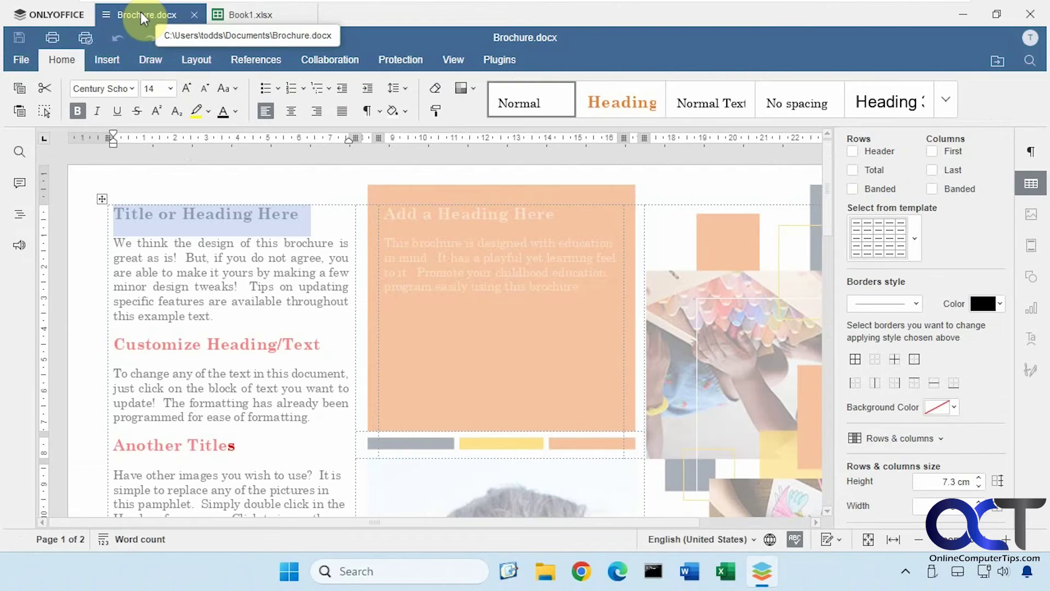
pyautogui.click(231, 15)
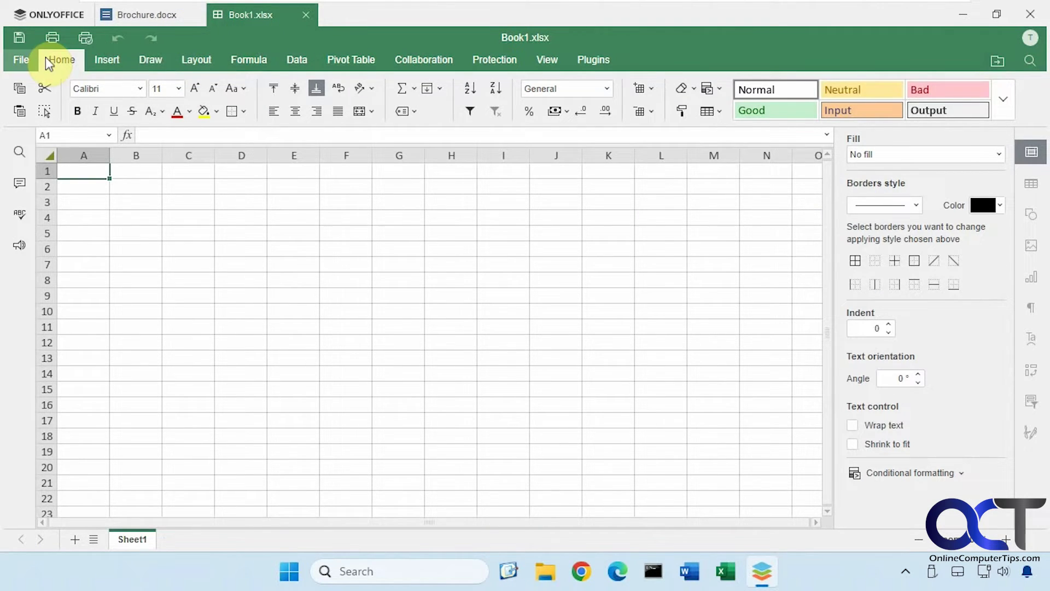
# - Open Financial Sample.xlsx from the Documents folder via File > Open
pyautogui.click(23, 61)
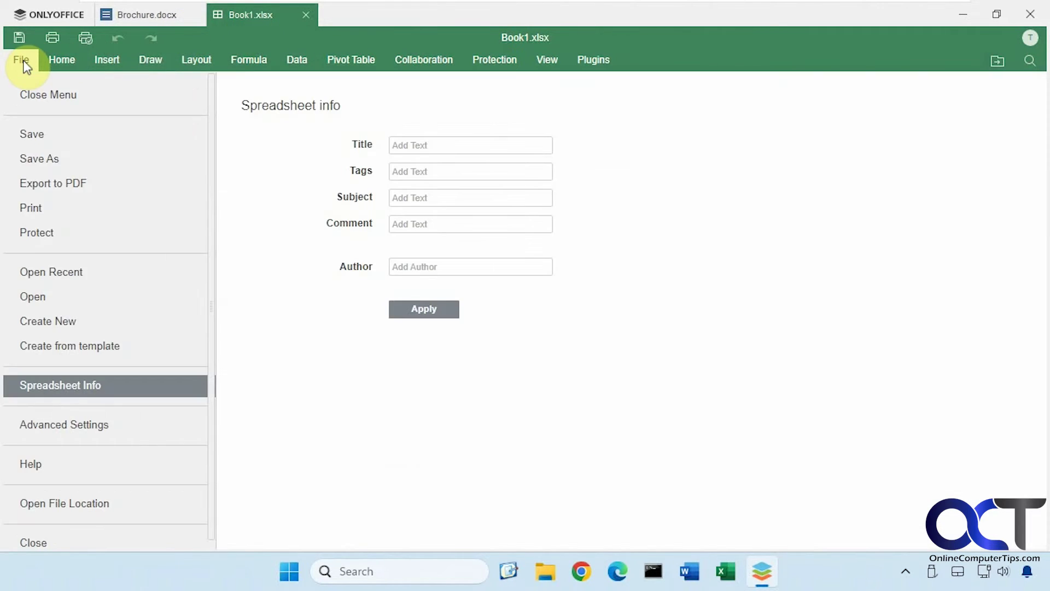
pyautogui.click(39, 299)
pyautogui.scroll(-10, 248, 309)
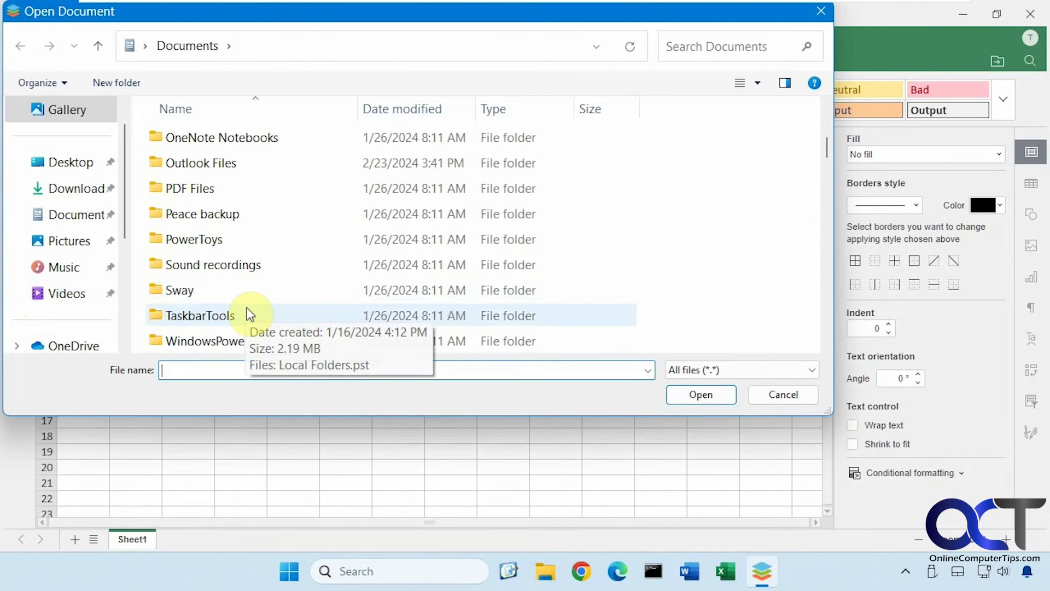
pyautogui.scroll(-3, 259, 307)
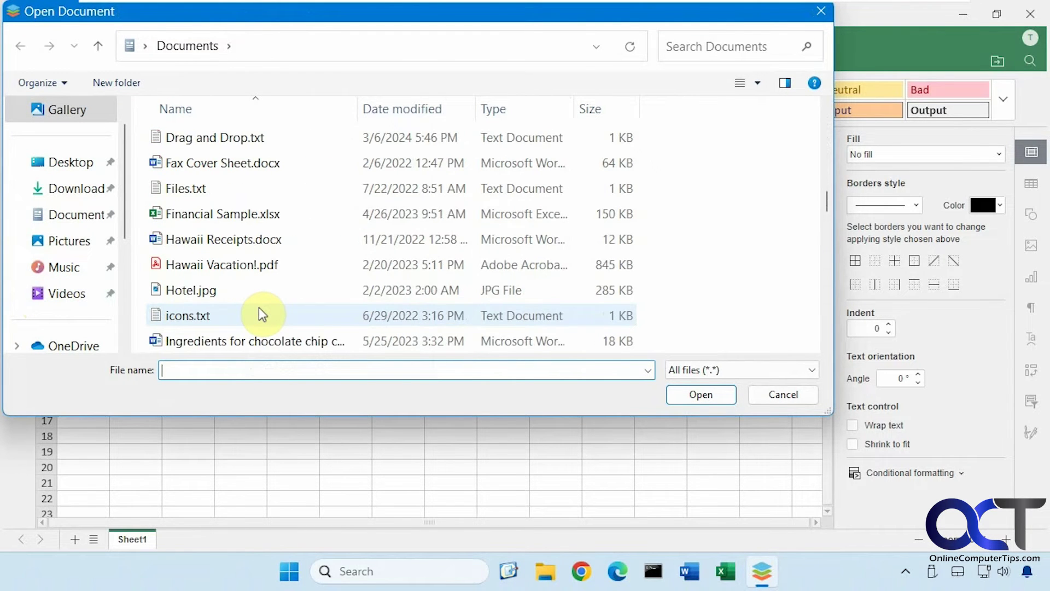
pyautogui.doubleClick(244, 213)
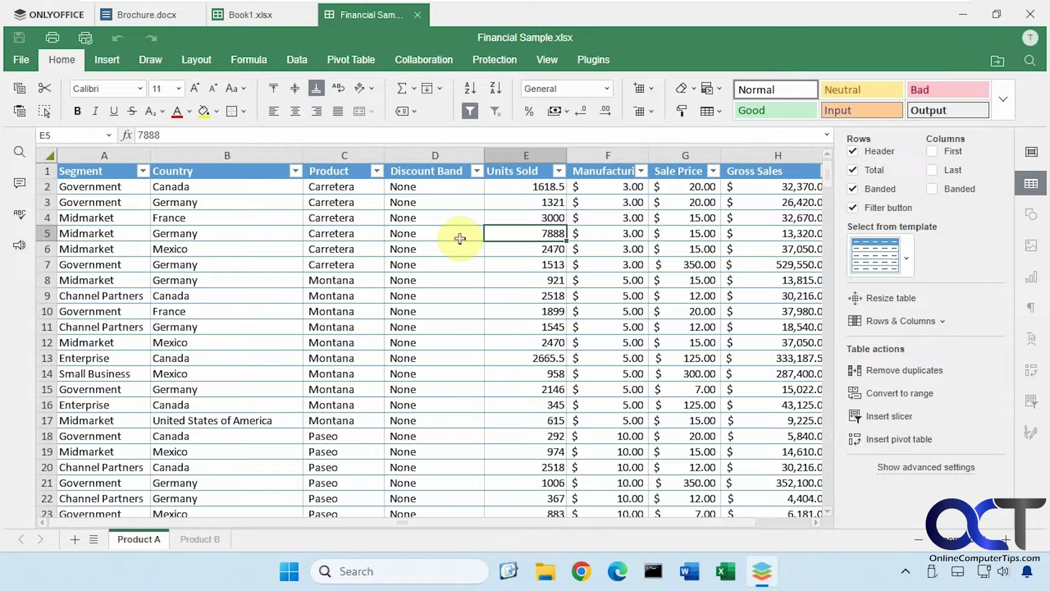
# - Browse Financial Sample.xlsx's ribbon tabs from Insert through Plugins, then return to the start page
pyautogui.click(108, 63)
pyautogui.click(155, 64)
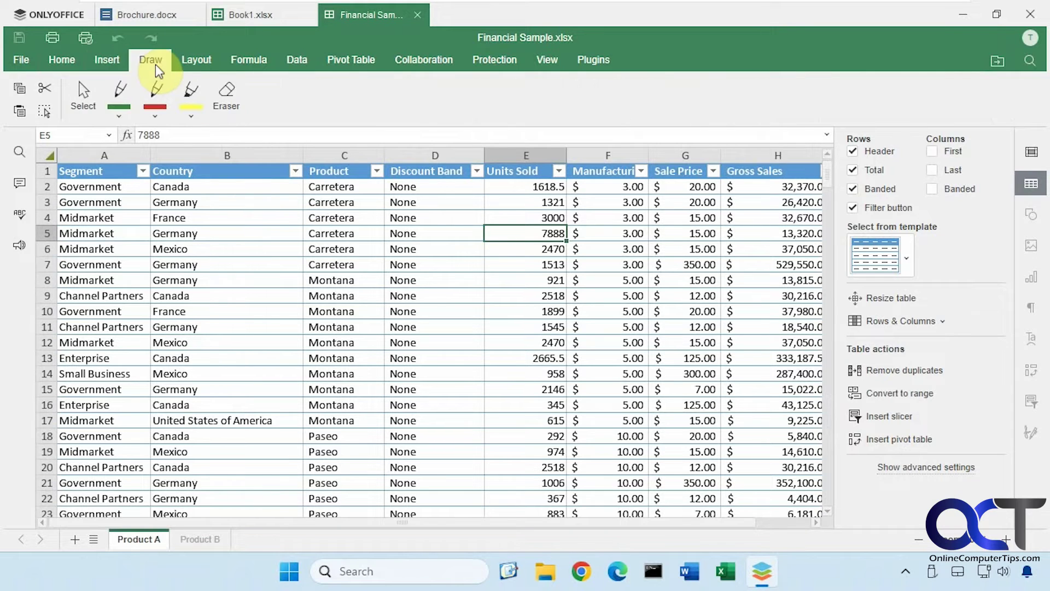
pyautogui.click(205, 64)
pyautogui.click(247, 59)
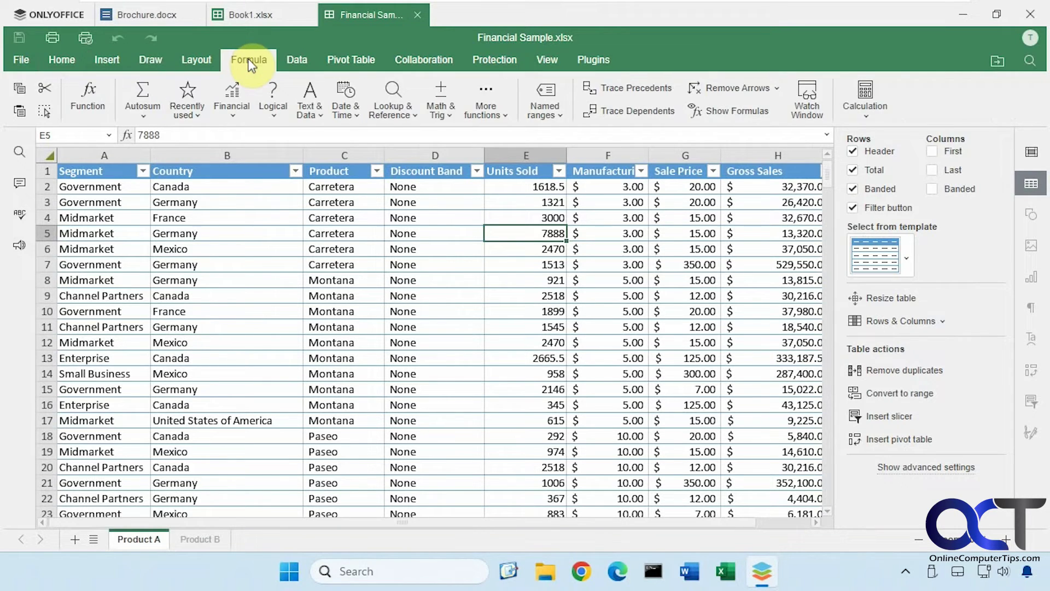
pyautogui.click(297, 59)
pyautogui.click(346, 63)
pyautogui.click(407, 62)
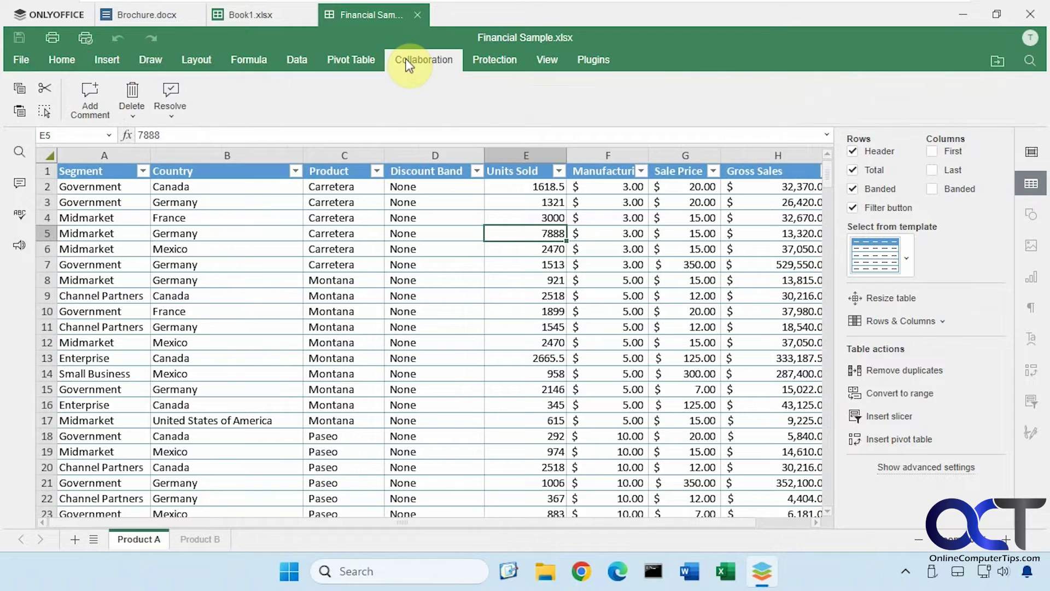
pyautogui.click(486, 54)
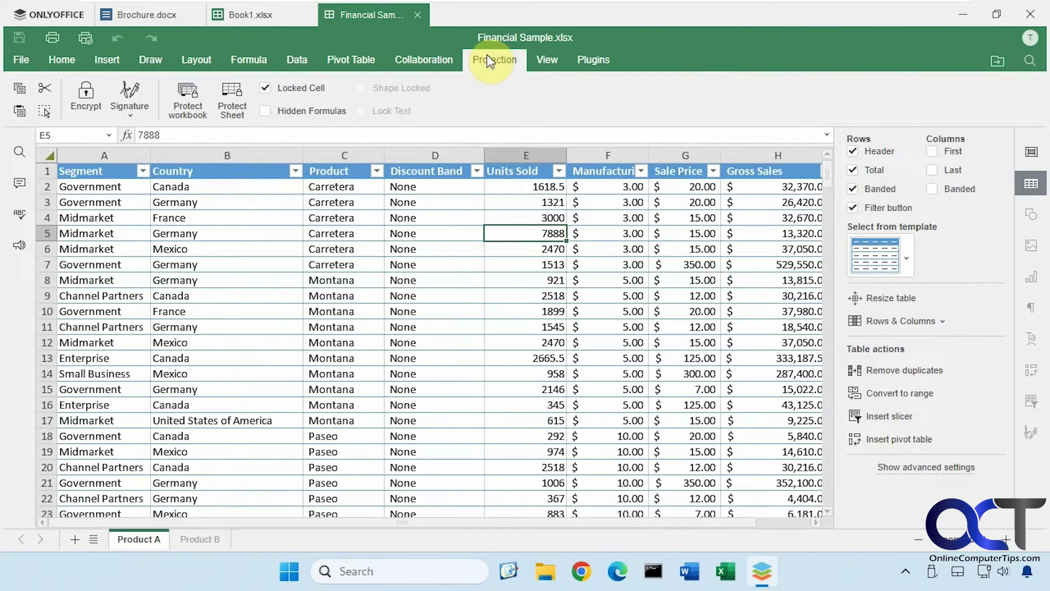
pyautogui.click(541, 57)
pyautogui.click(598, 58)
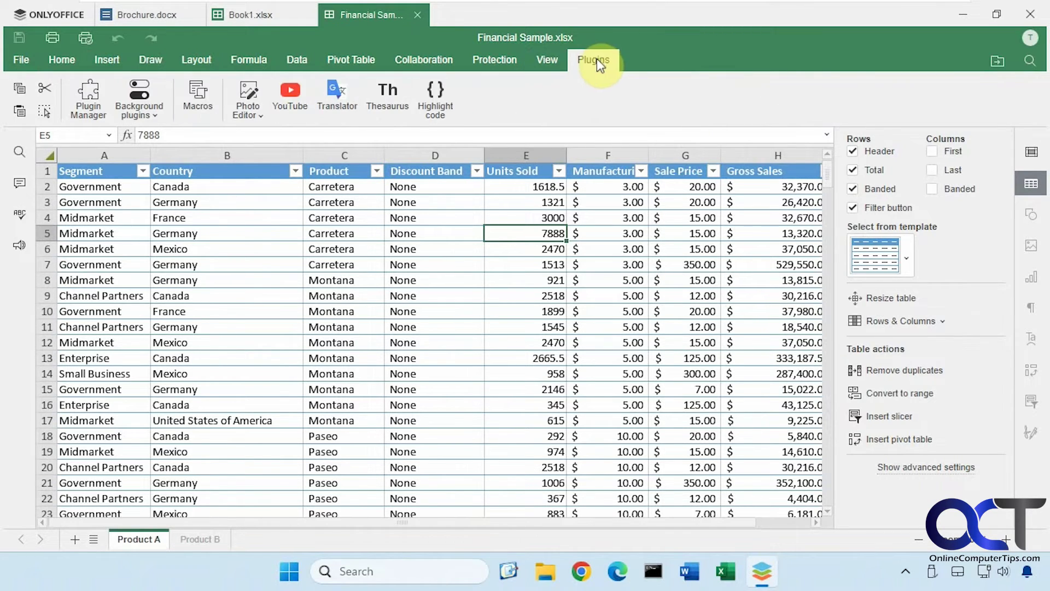
pyautogui.click(60, 15)
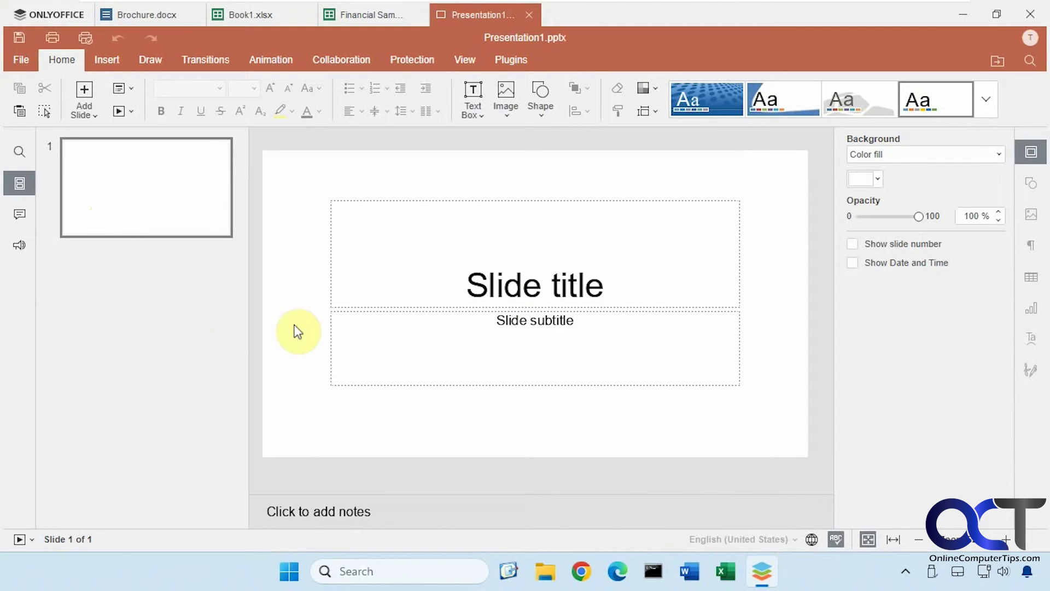
# - Bring up the File menu of the new Presentation1.pptx
pyautogui.click(22, 60)
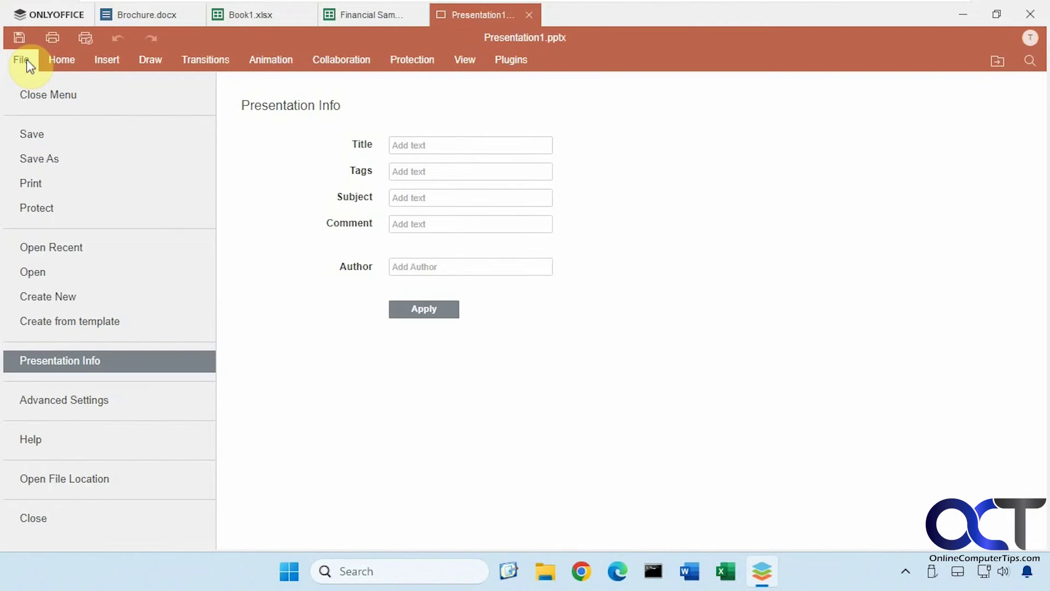
# - Open LUN Masking and Zoning.pptx from Documents and view its Presentation Info
pyautogui.click(53, 278)
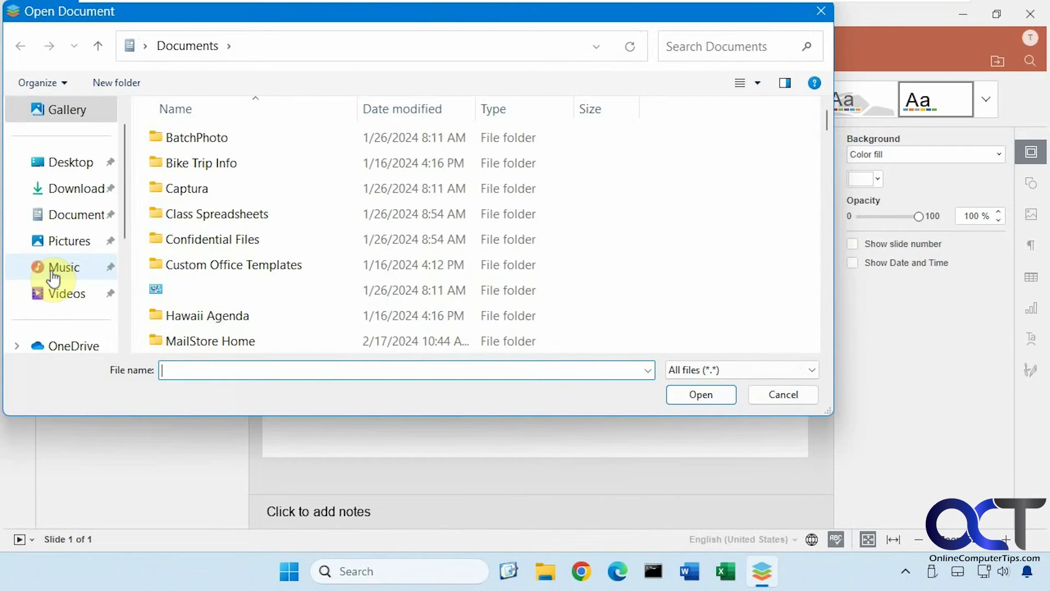
pyautogui.scroll(-3, 271, 293)
pyautogui.scroll(-3, 269, 288)
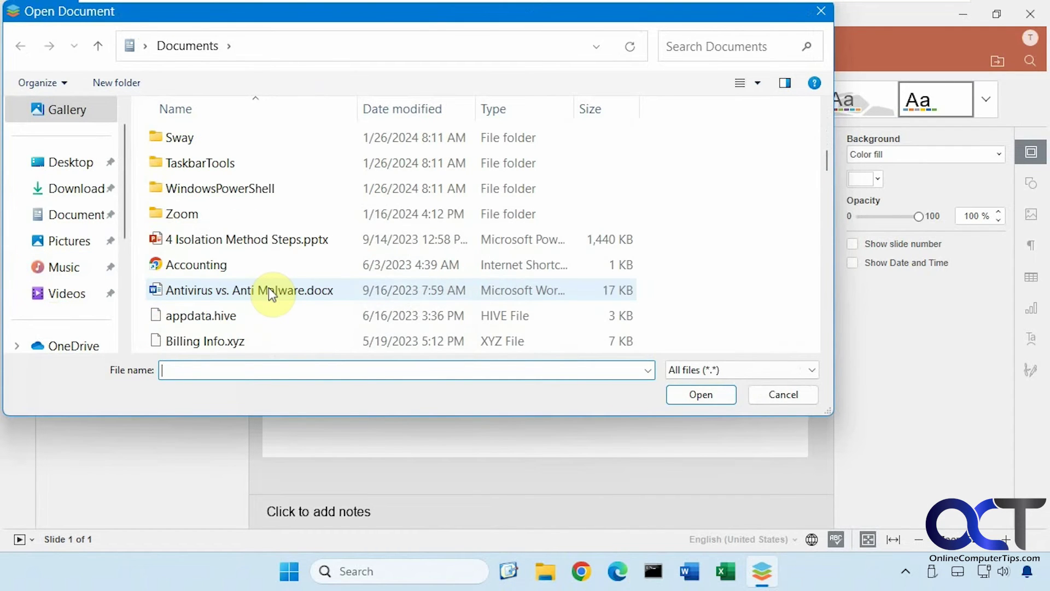
pyautogui.scroll(-3, 268, 289)
pyautogui.scroll(-1, 271, 294)
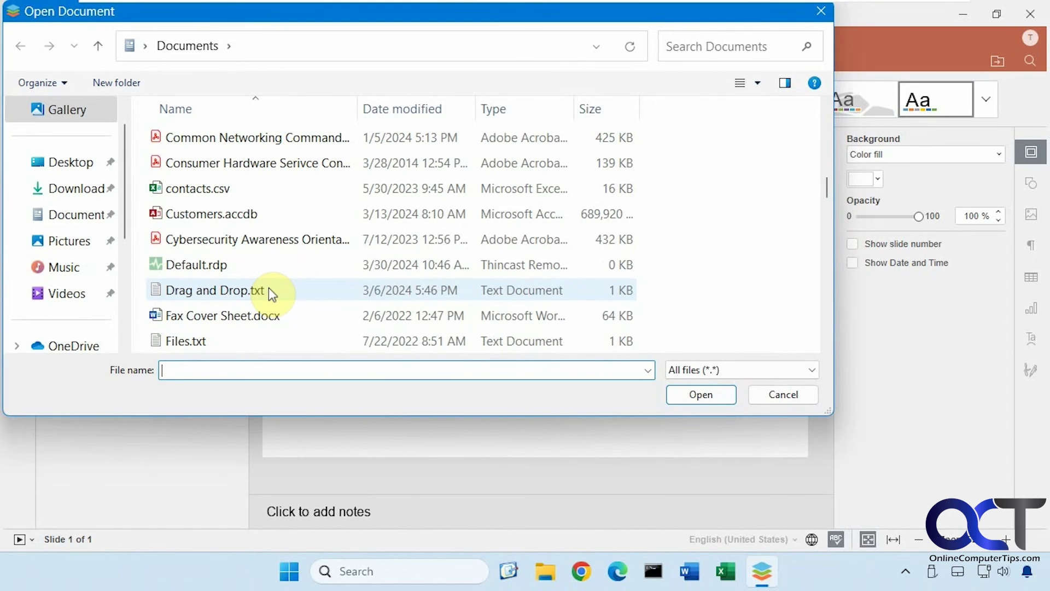
pyautogui.scroll(-3, 271, 294)
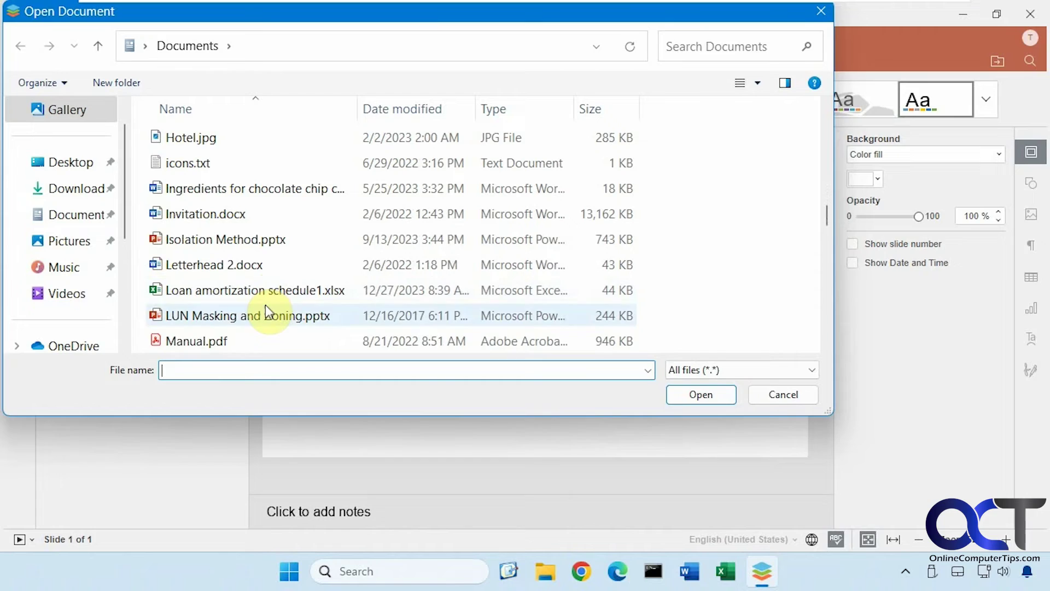
pyautogui.doubleClick(264, 305)
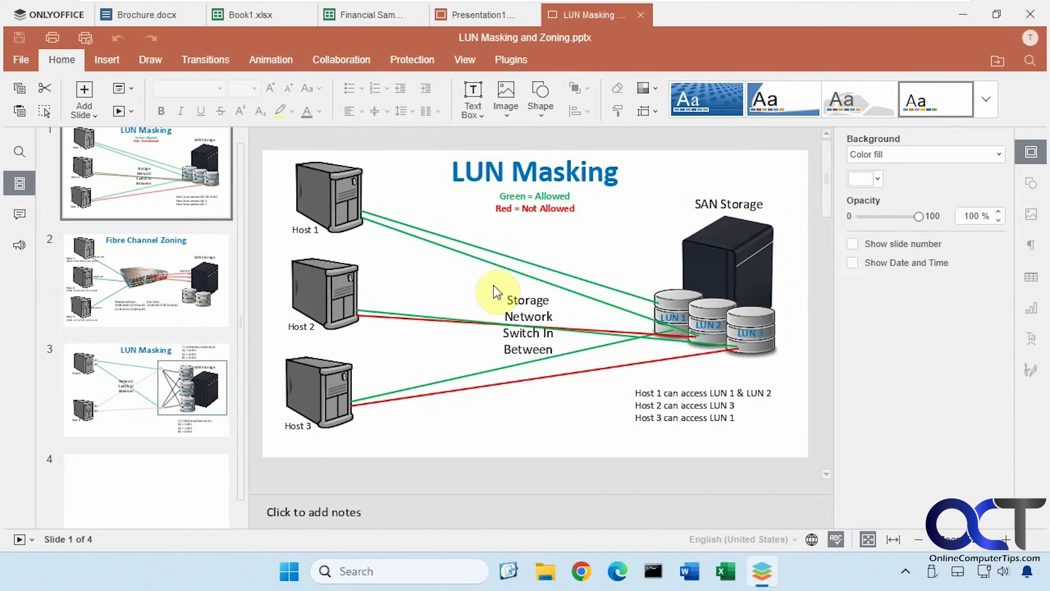
pyautogui.click(26, 60)
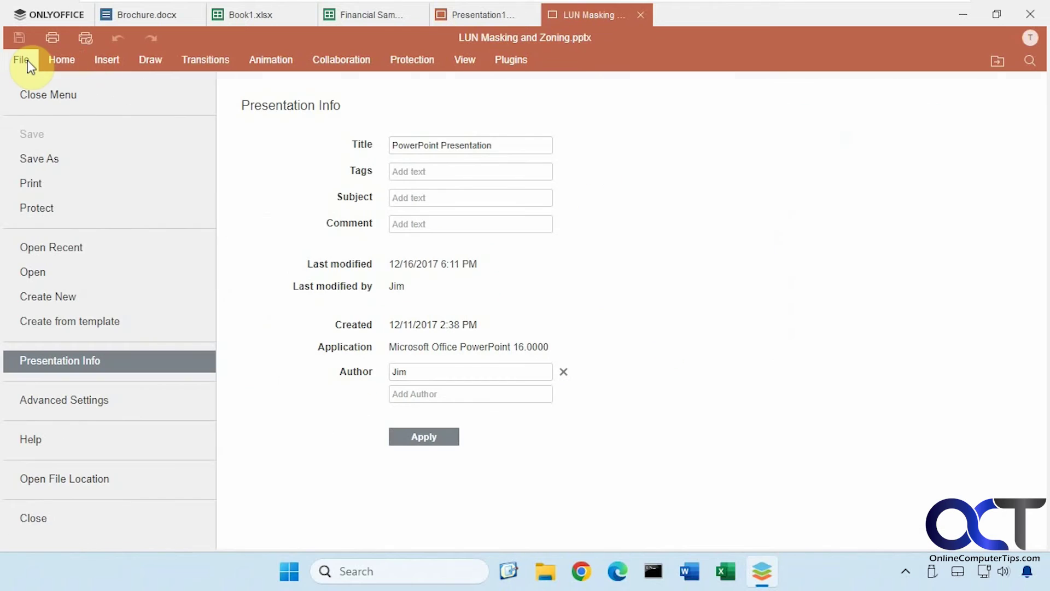
# - Create blank PDF form Document1.docxf from the start page, glance at Brochure.docx, then return to it
pyautogui.click(48, 17)
pyautogui.click(107, 264)
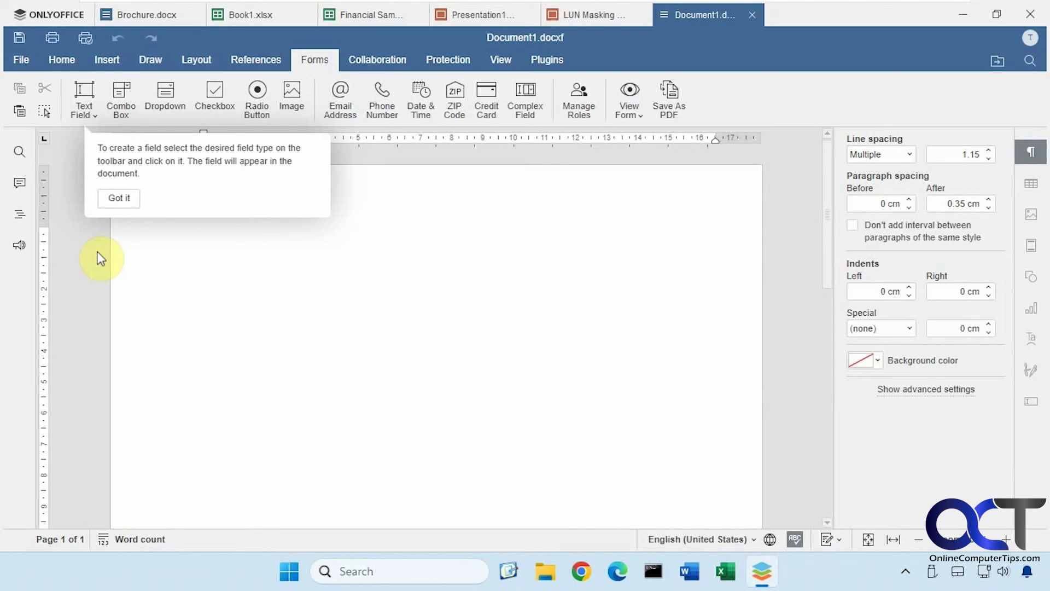
pyautogui.click(148, 12)
pyautogui.click(690, 13)
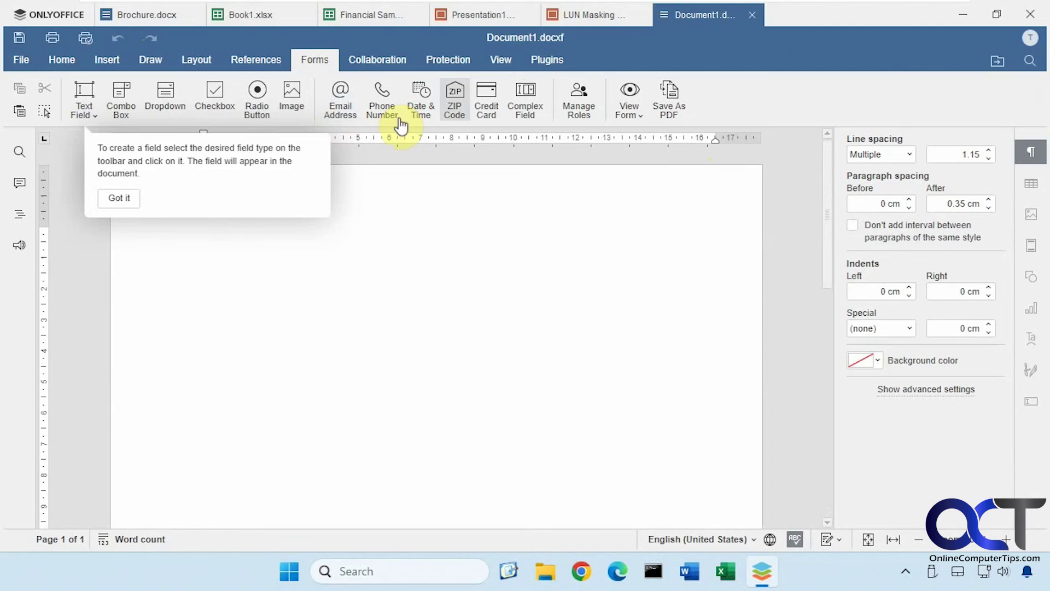